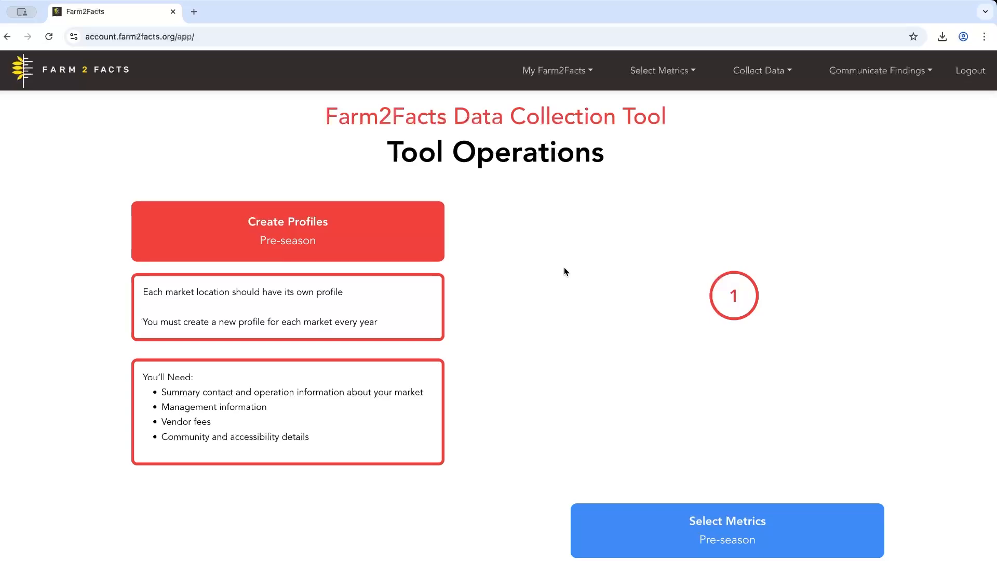
- Open the Data Analysis page of Communicate Findings
scroll(512, 313, "down", 10)
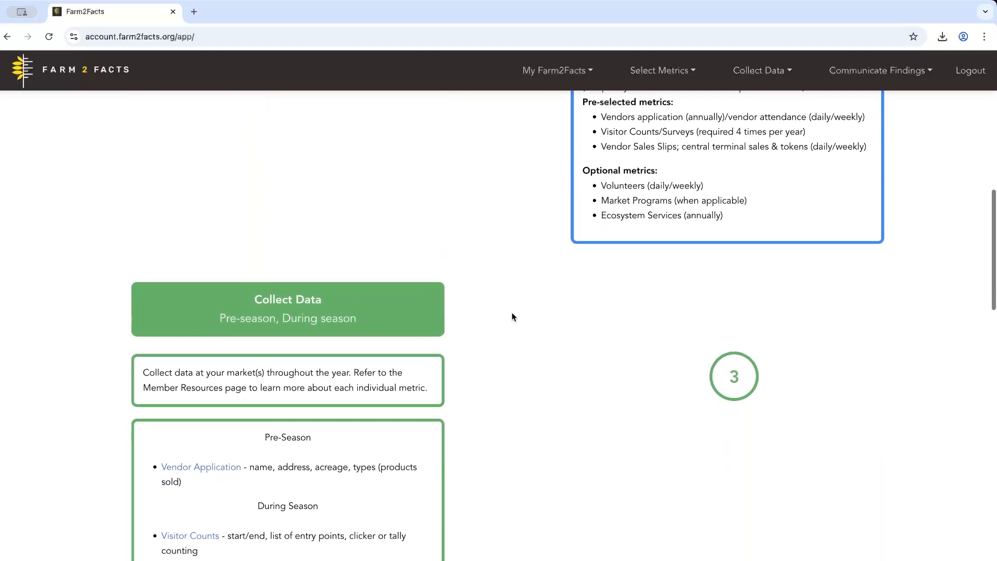
scroll(512, 317, "down", 4)
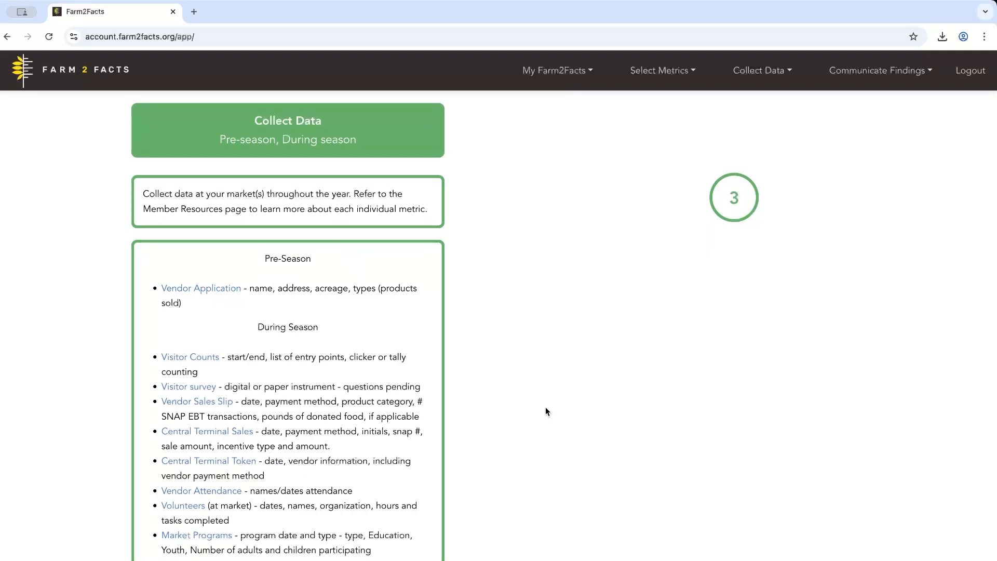
scroll(545, 408, "down", 8)
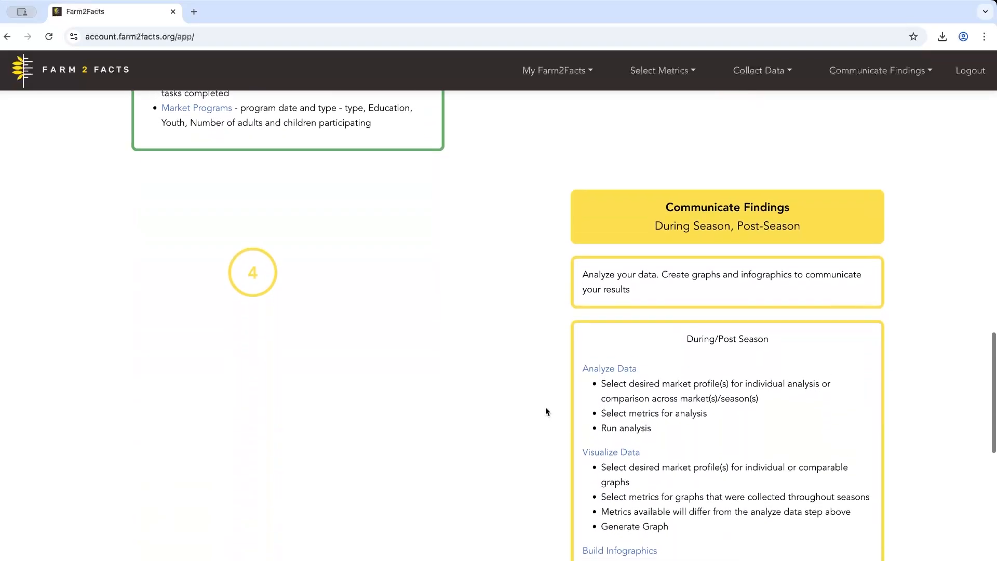
scroll(545, 408, "down", 2)
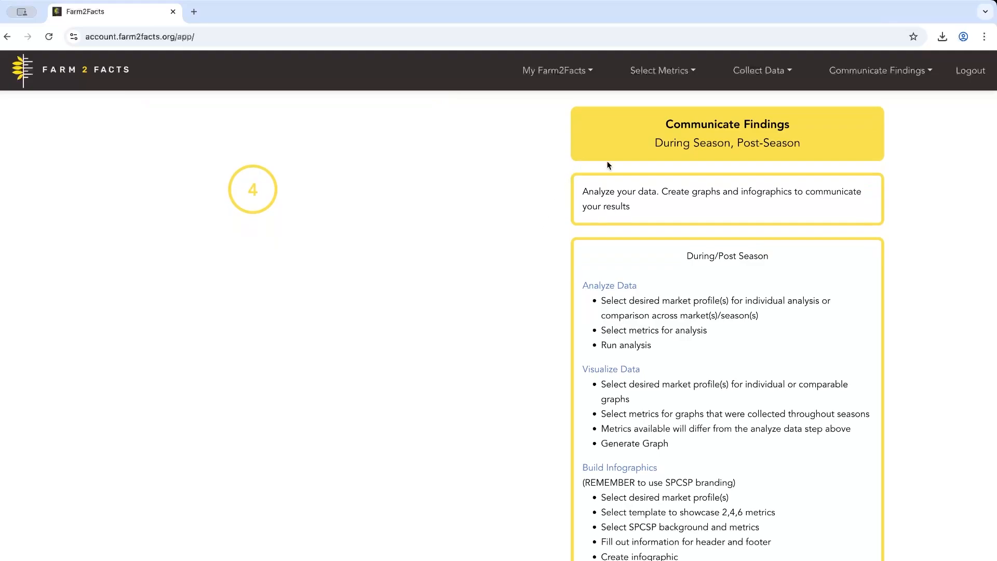
scroll(547, 206, "down", 2)
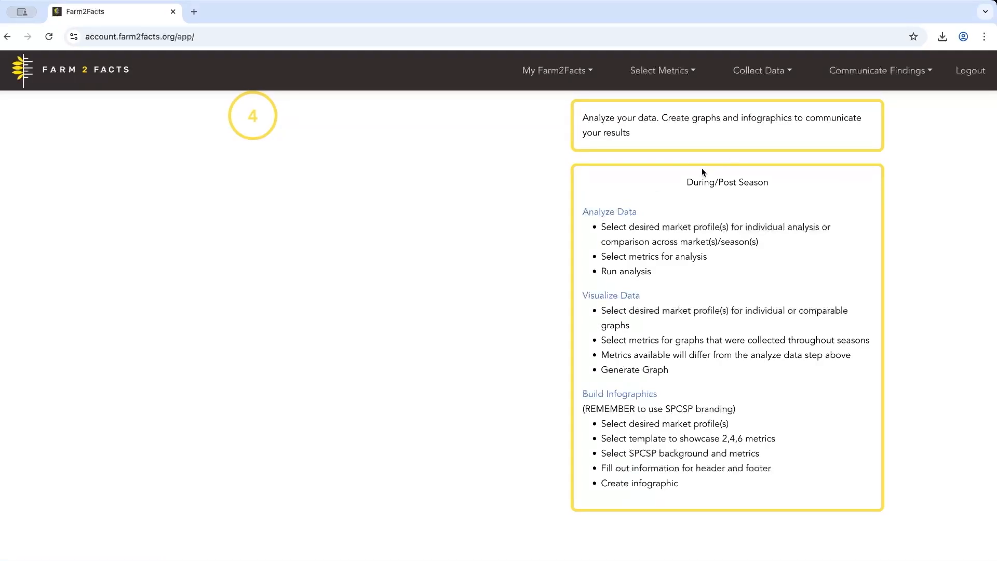
left_click(888, 76)
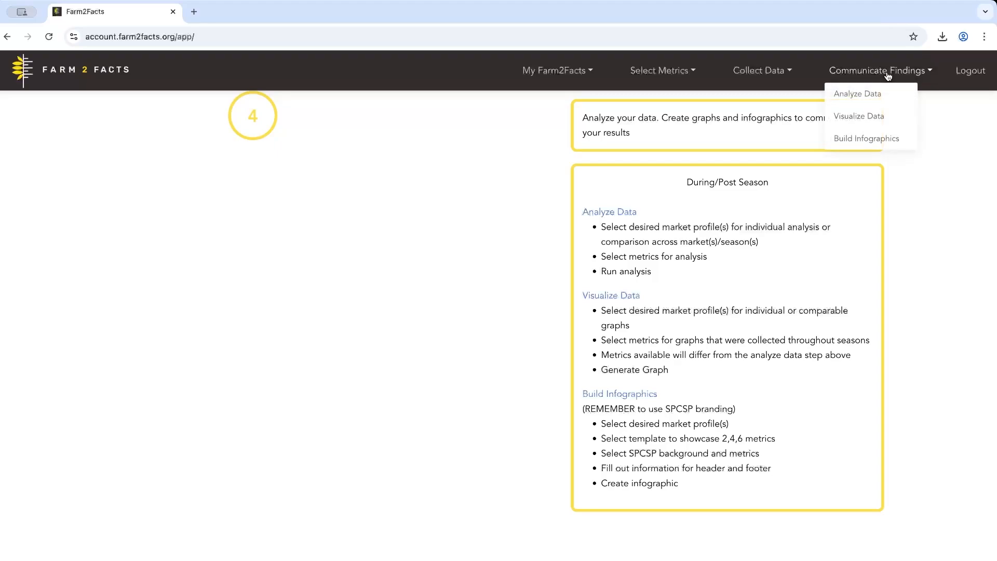
left_click(865, 98)
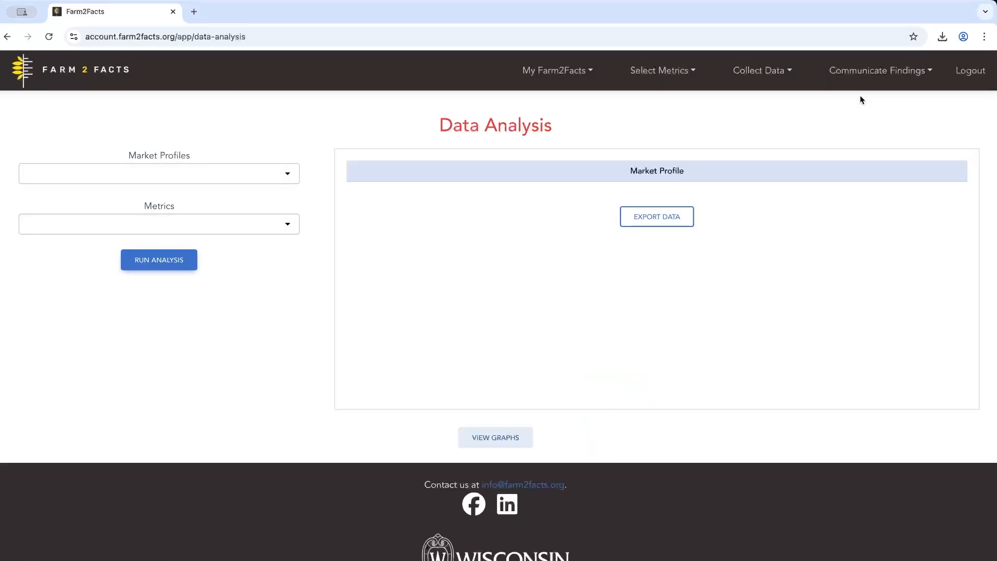
- Select the Farm2Facts Demo Market 2024 and Farm2Facts Demo Market 2025 profiles for the analysis
left_click(276, 173)
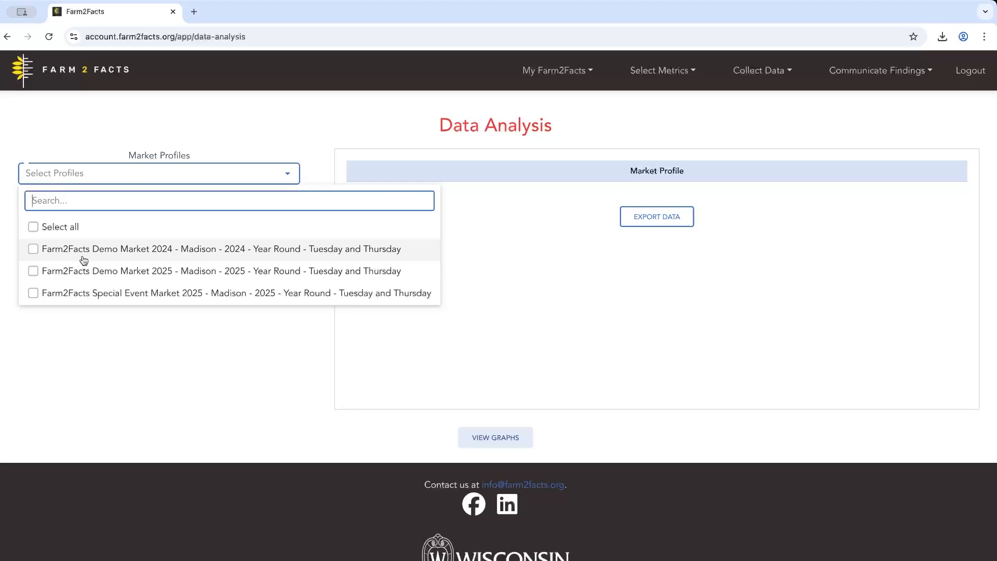
left_click(33, 251)
left_click(33, 271)
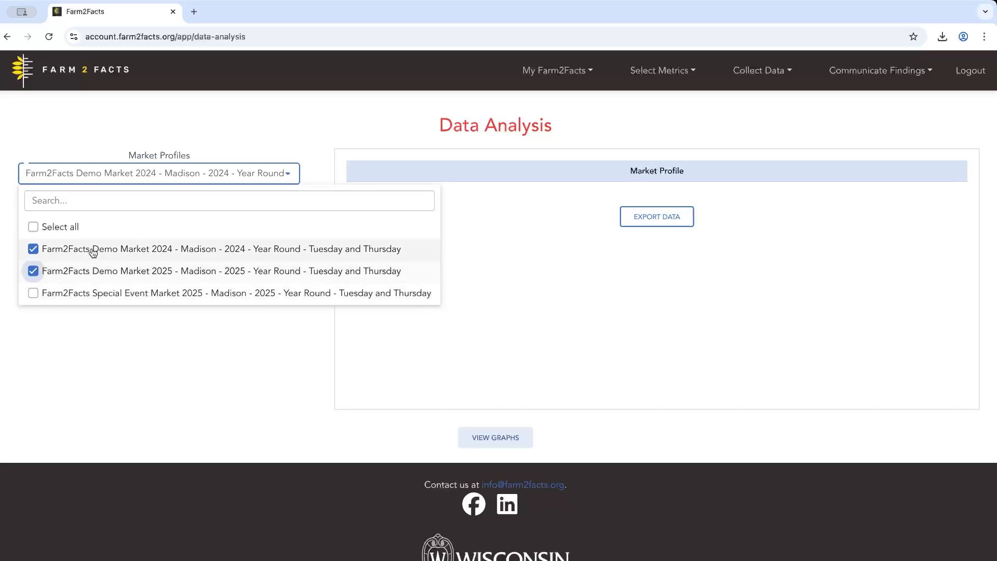
left_click(115, 336)
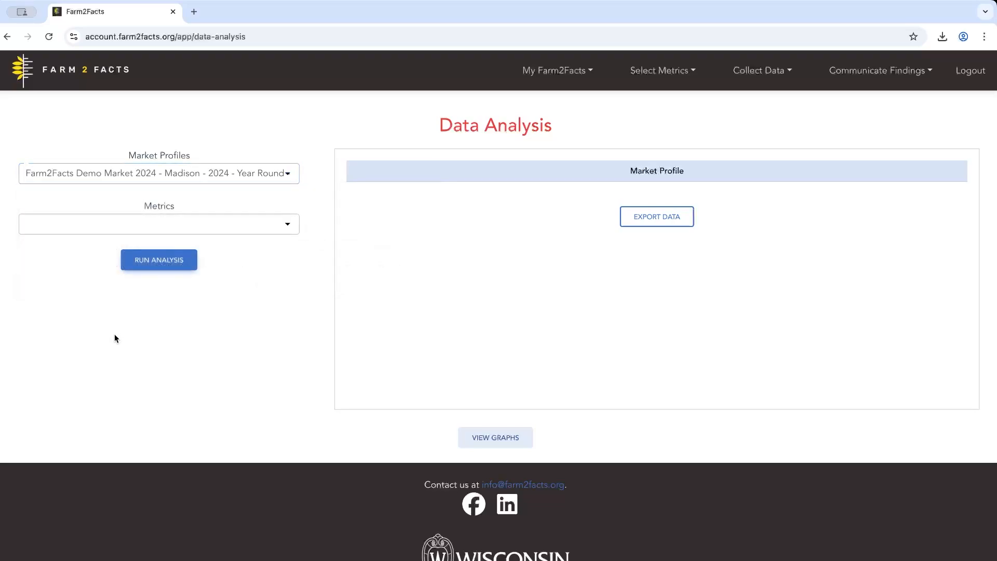
- Search the available metrics for "snap", look through the matches, and clear the search
left_click(285, 224)
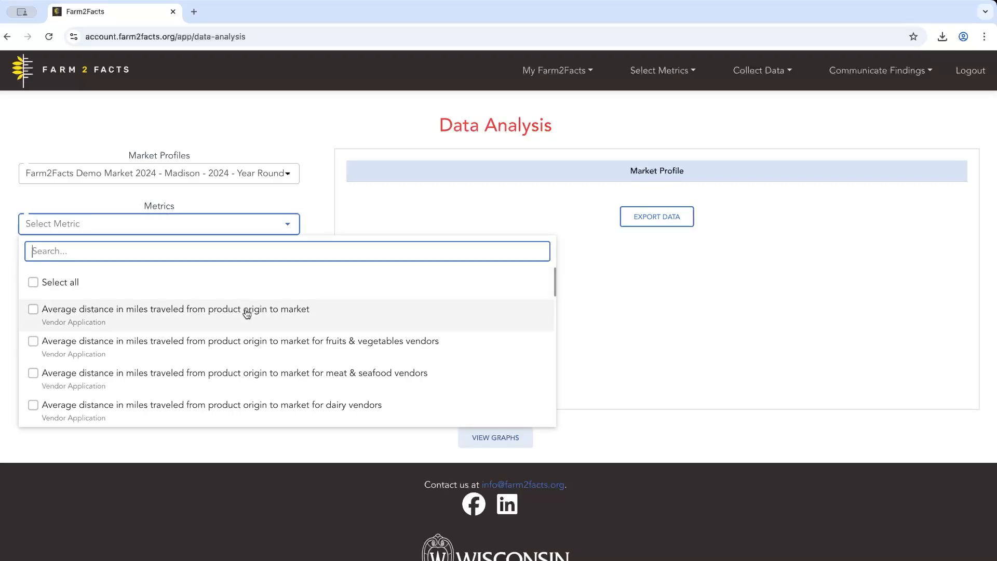
scroll(246, 324, "down", 2)
scroll(246, 325, "up", 2)
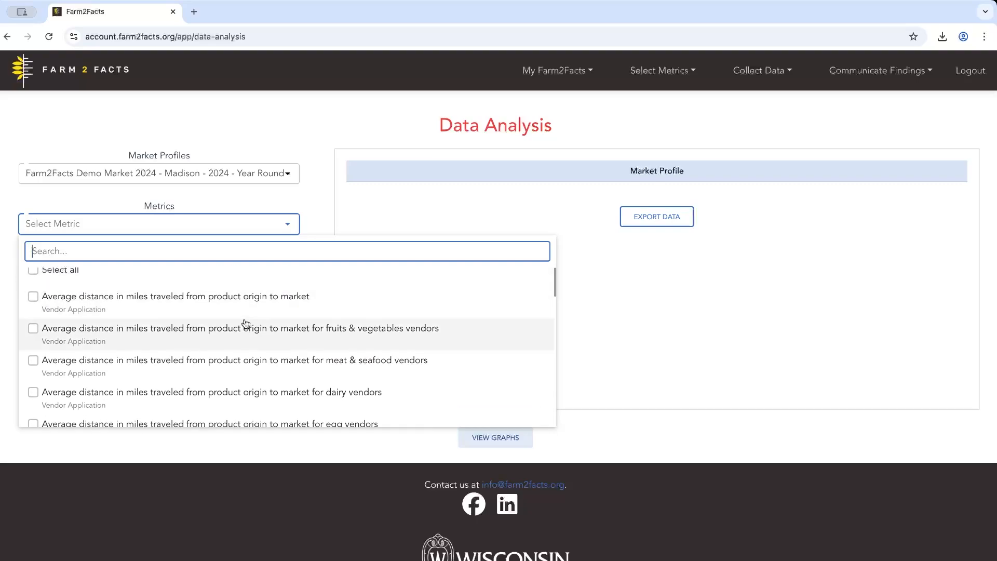
scroll(246, 324, "up", 1)
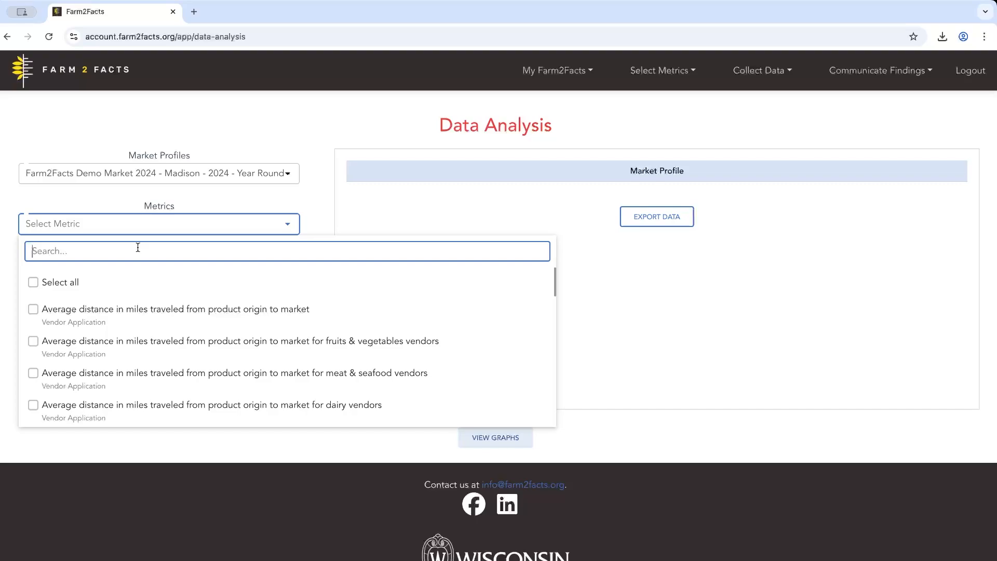
type("snap")
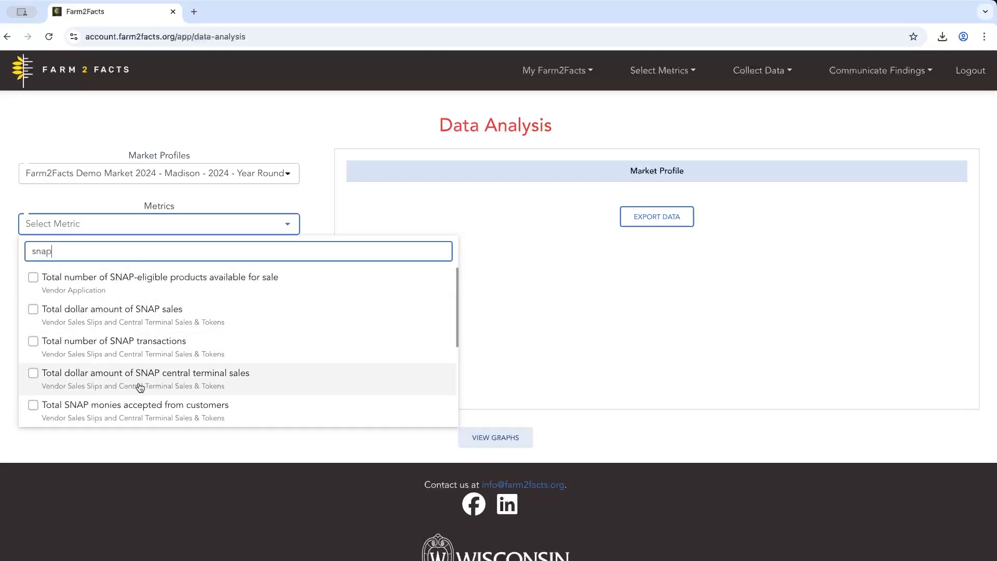
scroll(207, 379, "down", 2)
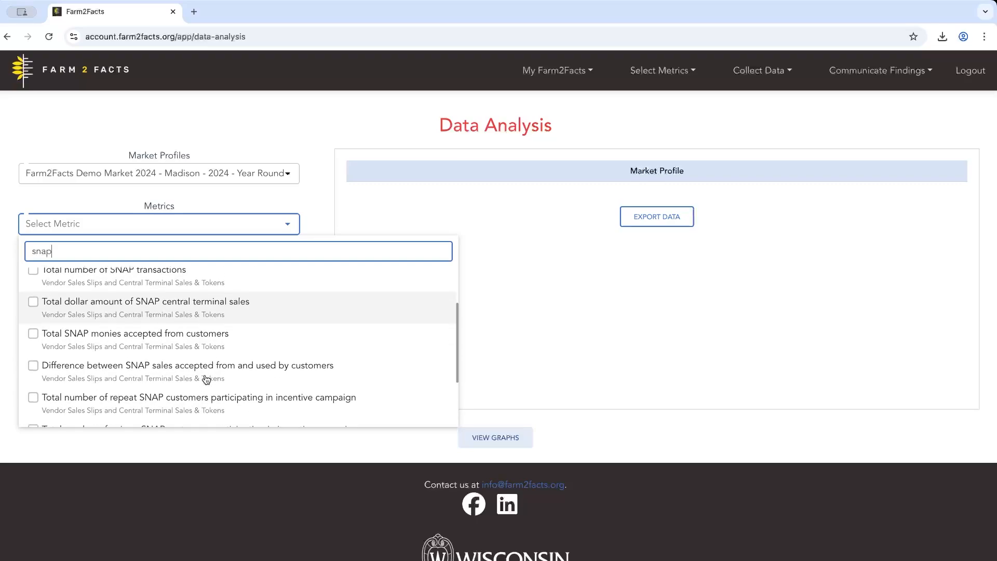
scroll(206, 379, "down", 5)
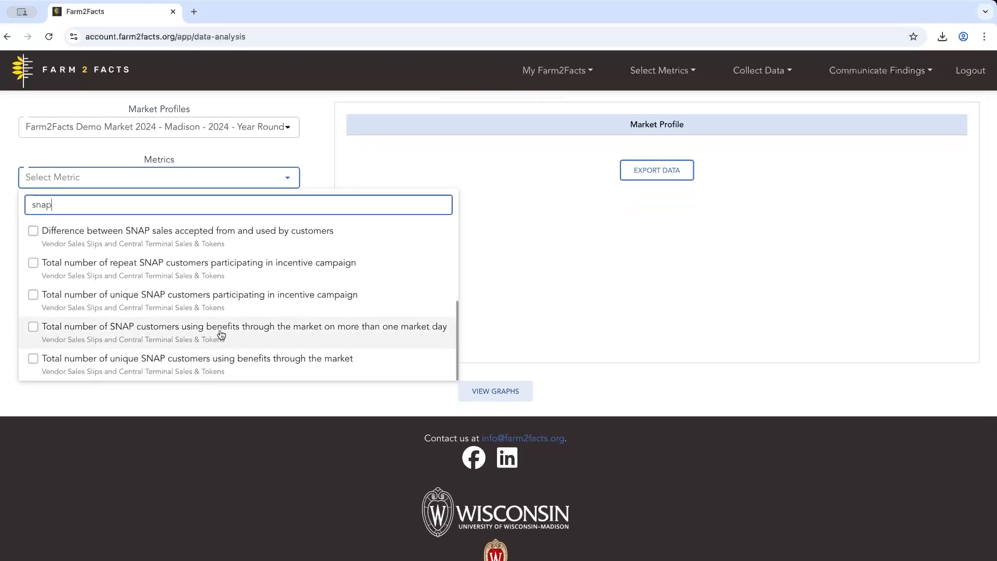
scroll(222, 335, "up", 8)
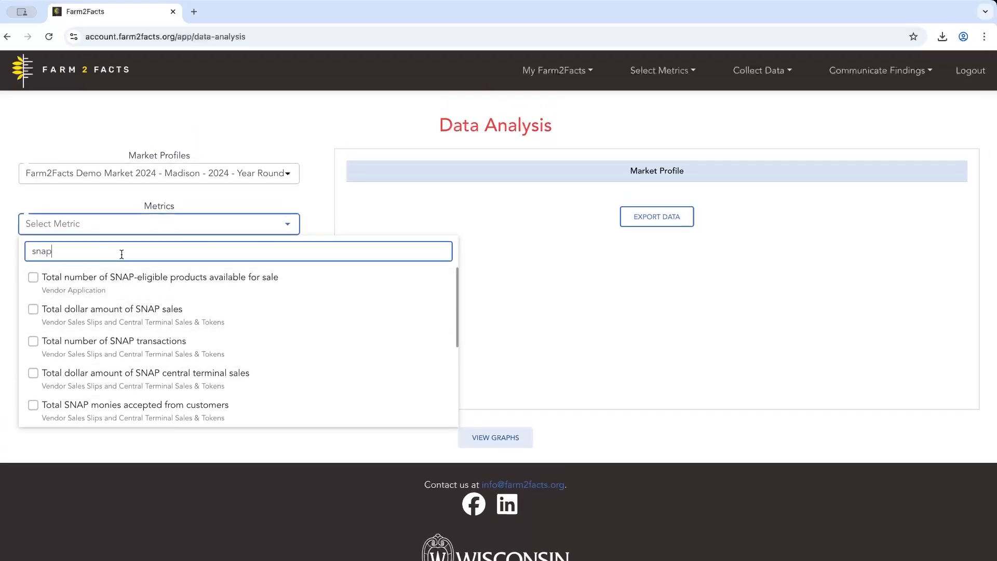
key("BackSpace")
key("BackSpace")
key("BackSpace")
key("BackSpace")
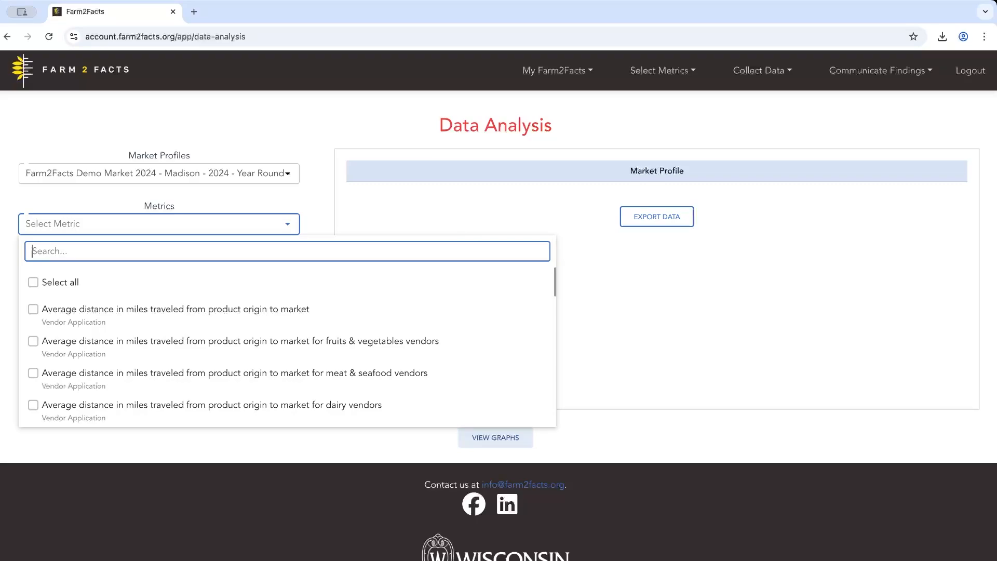
- Search the metrics for "visitor survey" and select average dollars spent per visitor per visit and average dollars spent at neighboring businesses
type("visitor")
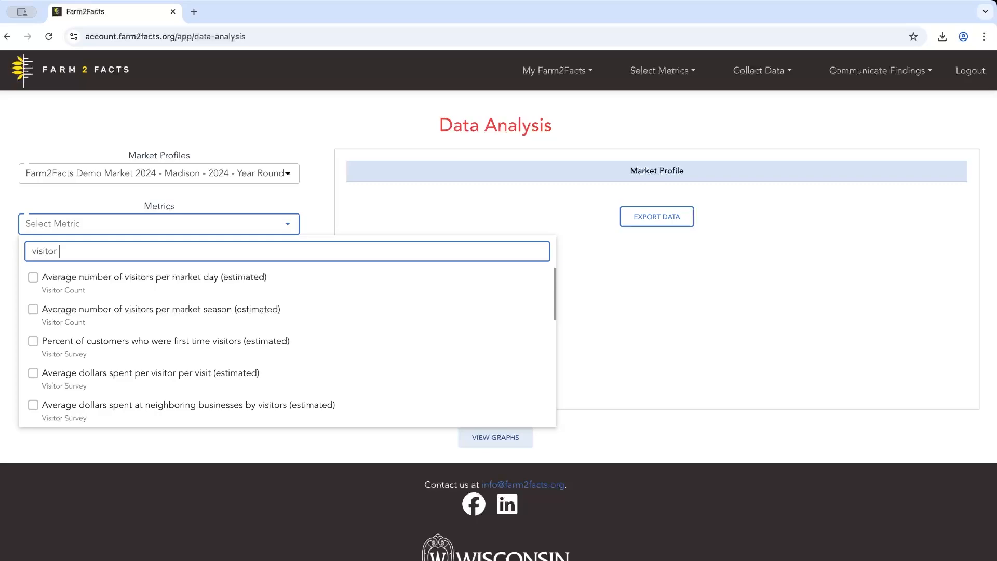
type(" survey")
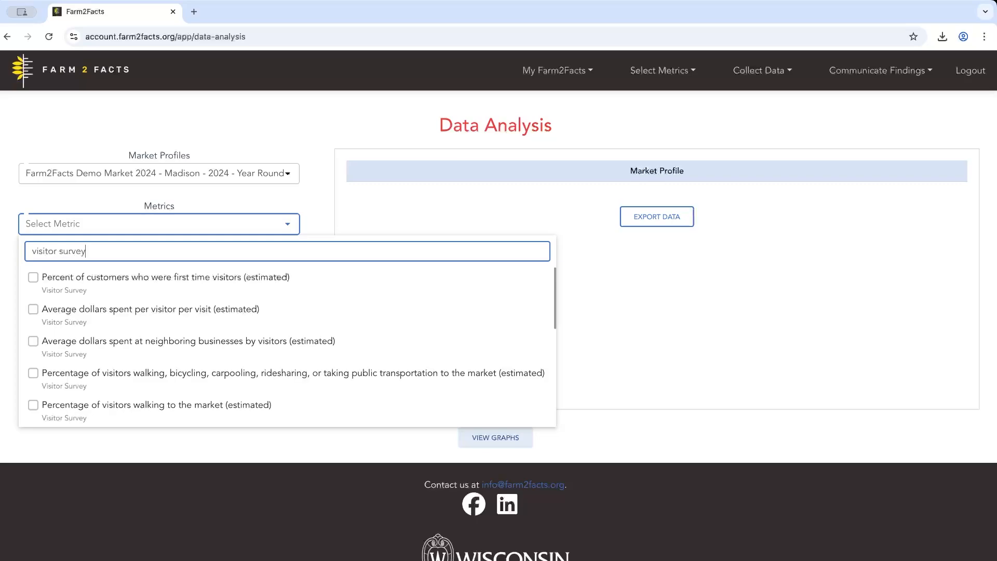
scroll(93, 325, "down", 2)
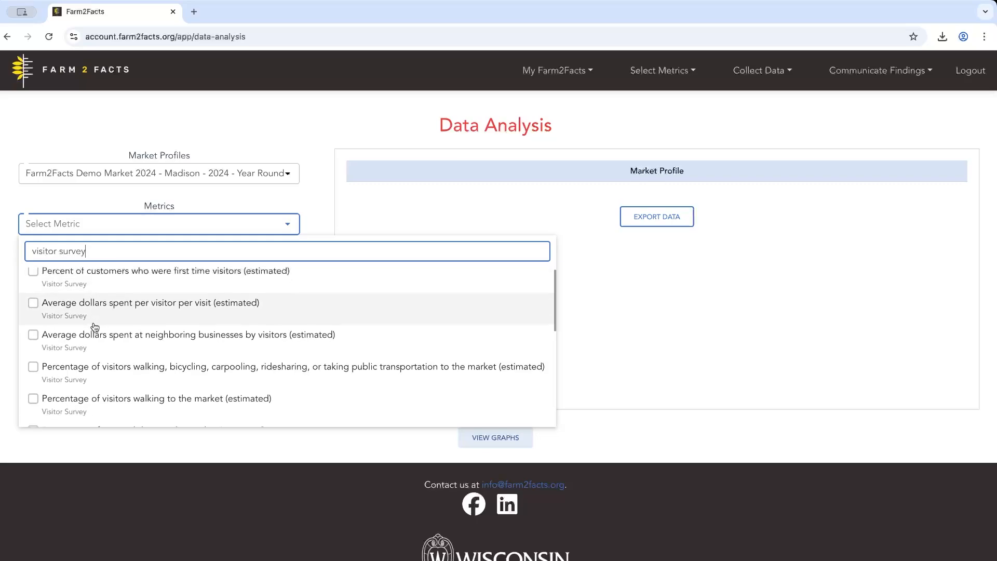
scroll(95, 326, "down", 5)
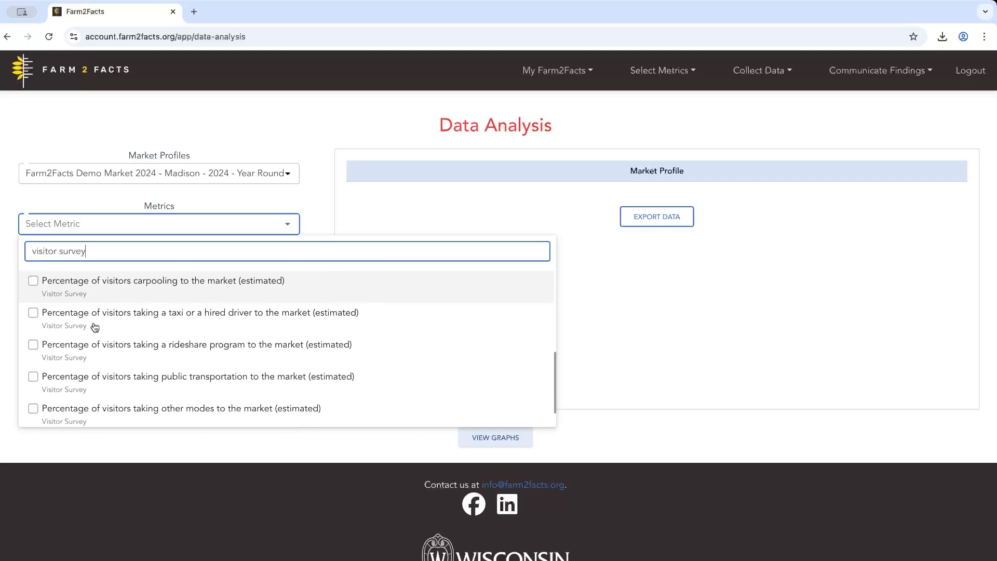
scroll(94, 327, "up", 5)
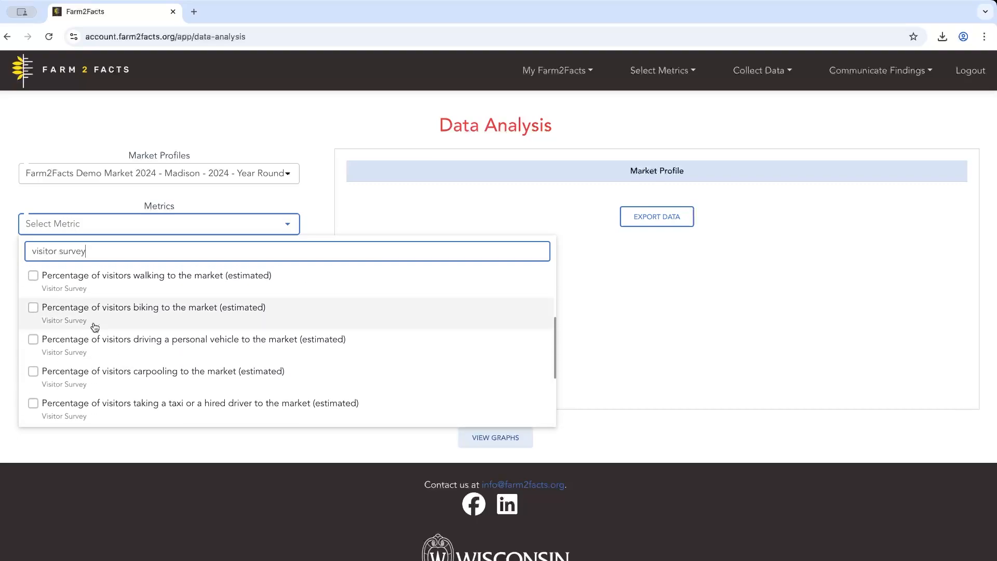
scroll(94, 327, "up", 3)
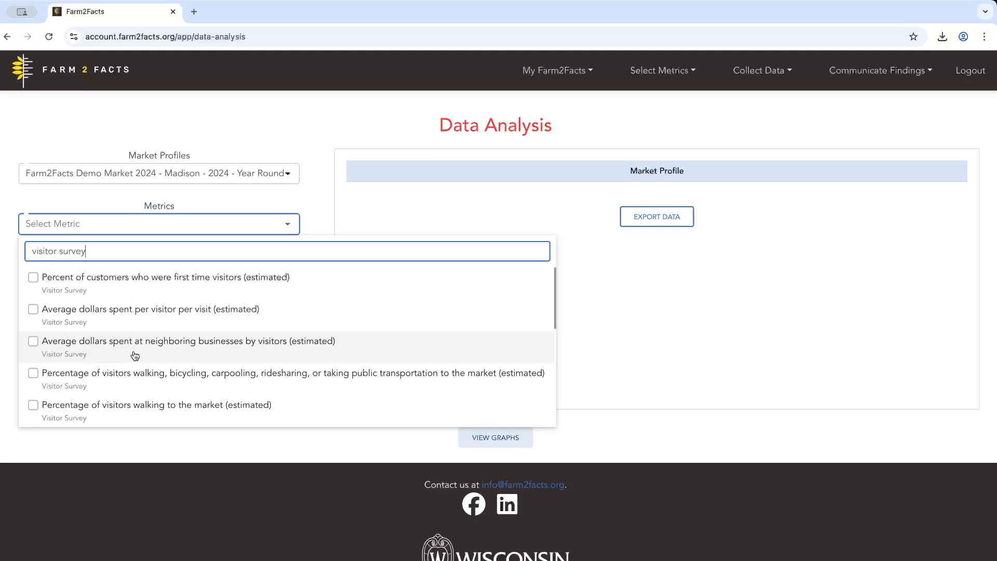
left_click(35, 340)
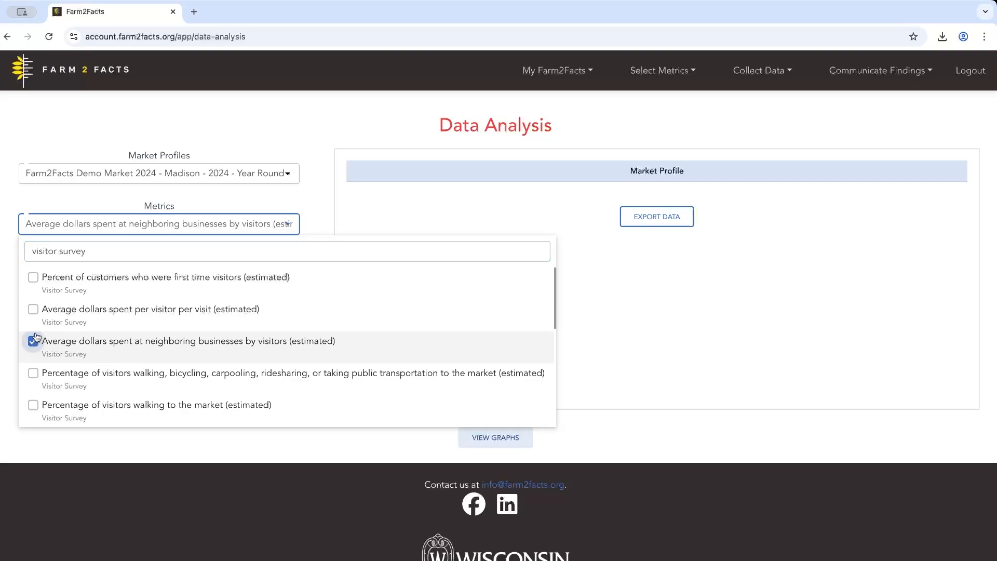
left_click(33, 310)
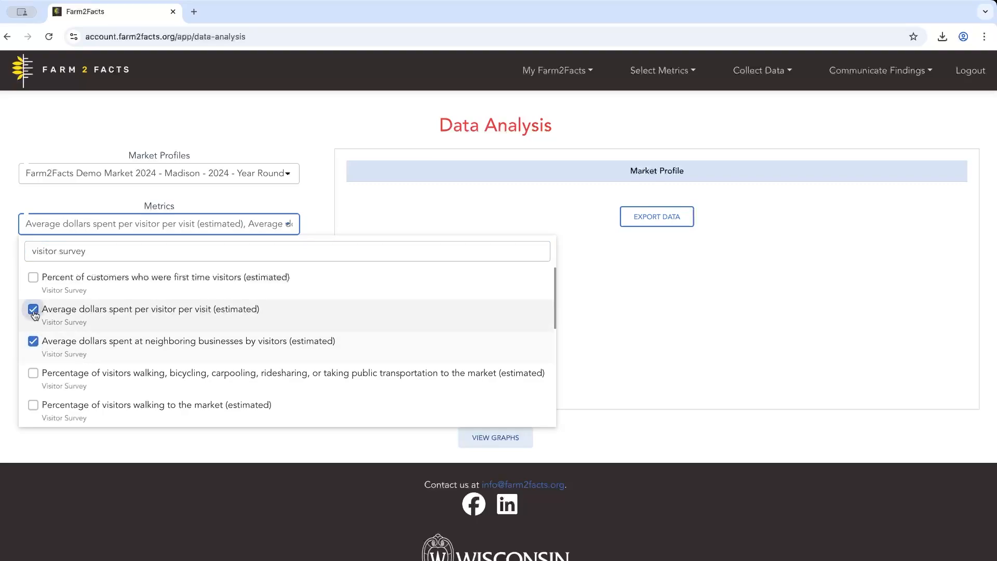
left_click(136, 440)
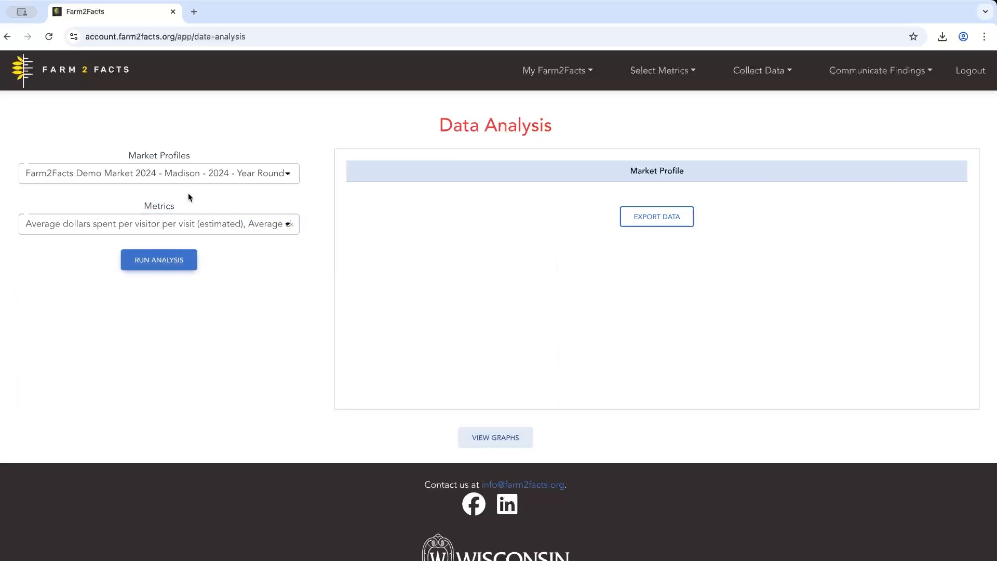
- Run the analysis for the selected profiles and metrics and export the resulting data
left_click(157, 266)
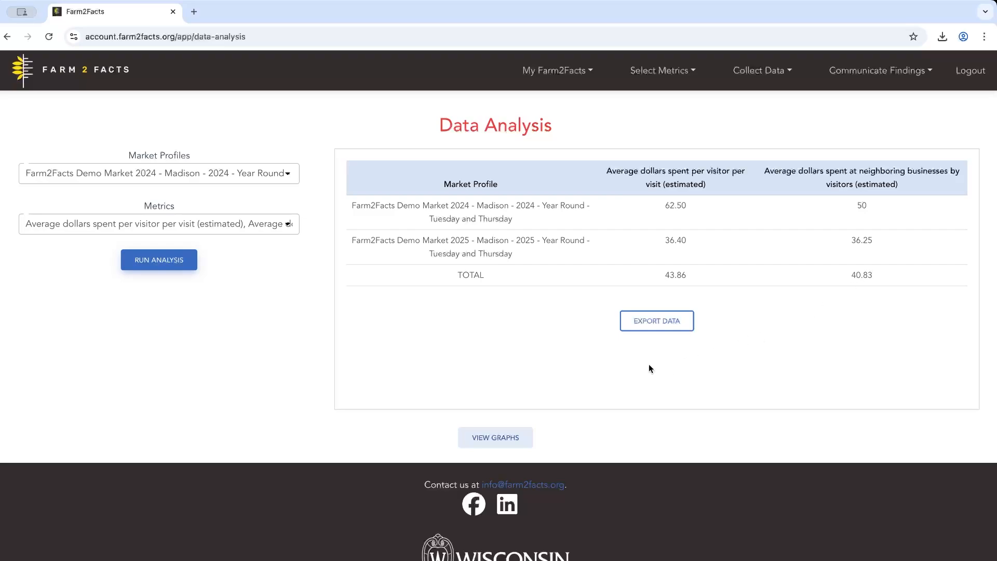
left_click(662, 325)
- View the analysis results as graphs and download the graph of average dollars spent per visitor per visit
left_click(504, 446)
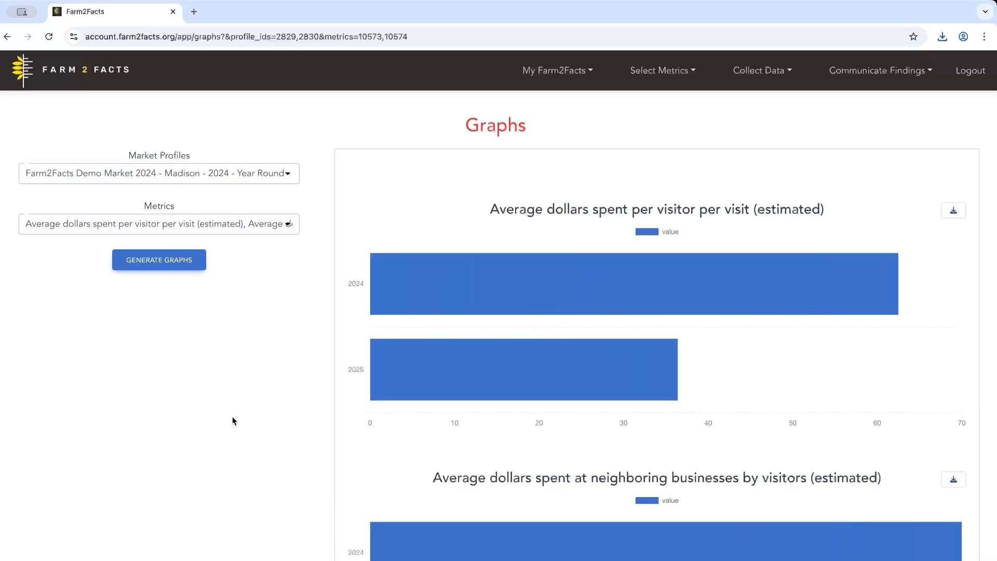
scroll(233, 421, "down", 1)
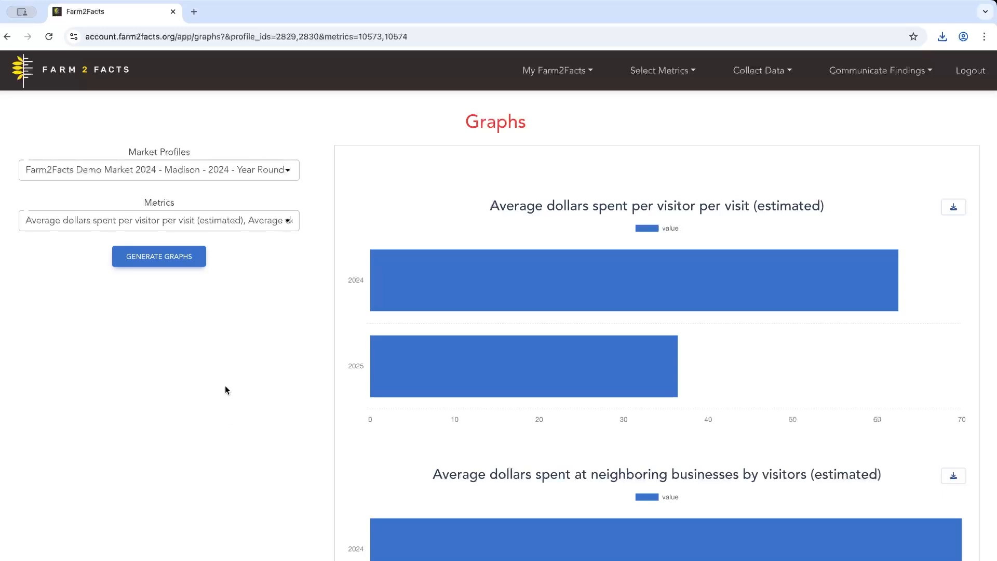
mouse_move(388, 357)
left_click(954, 210)
- Add the Farm2Facts Special Event Market 2025 profile and the percent of first time visitors metric, and generate the updated graphs
left_click(271, 173)
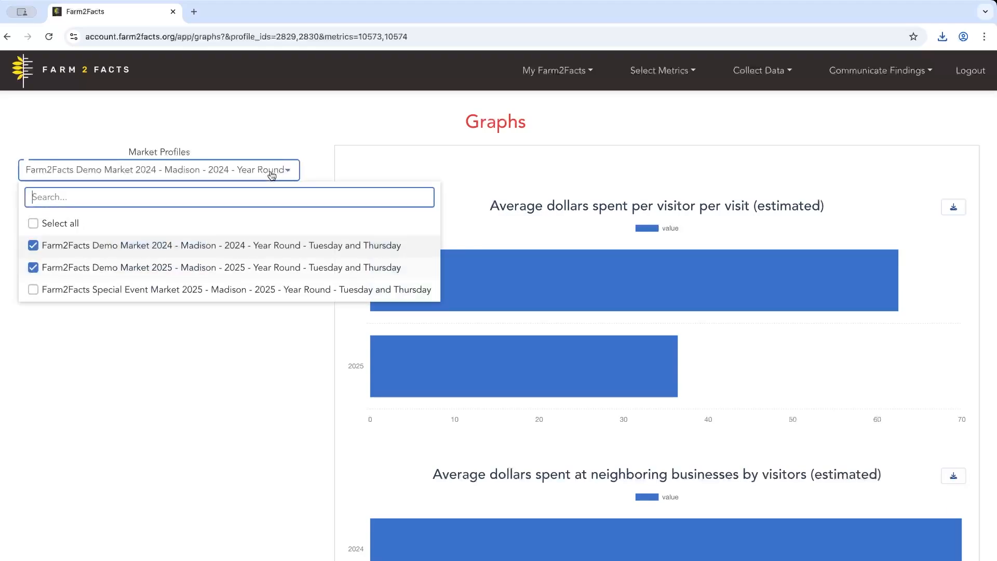
left_click(33, 291)
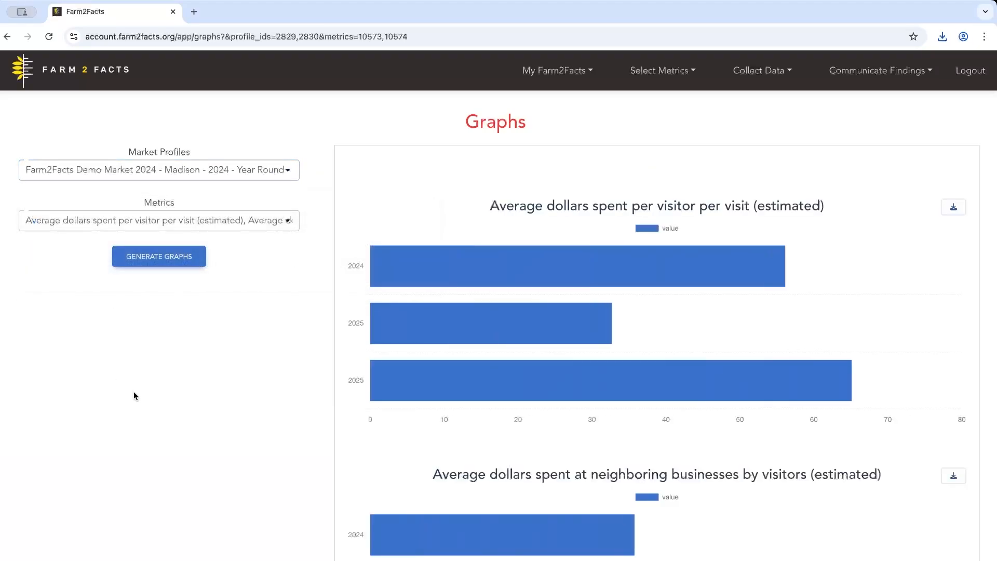
left_click(161, 227)
left_click(33, 338)
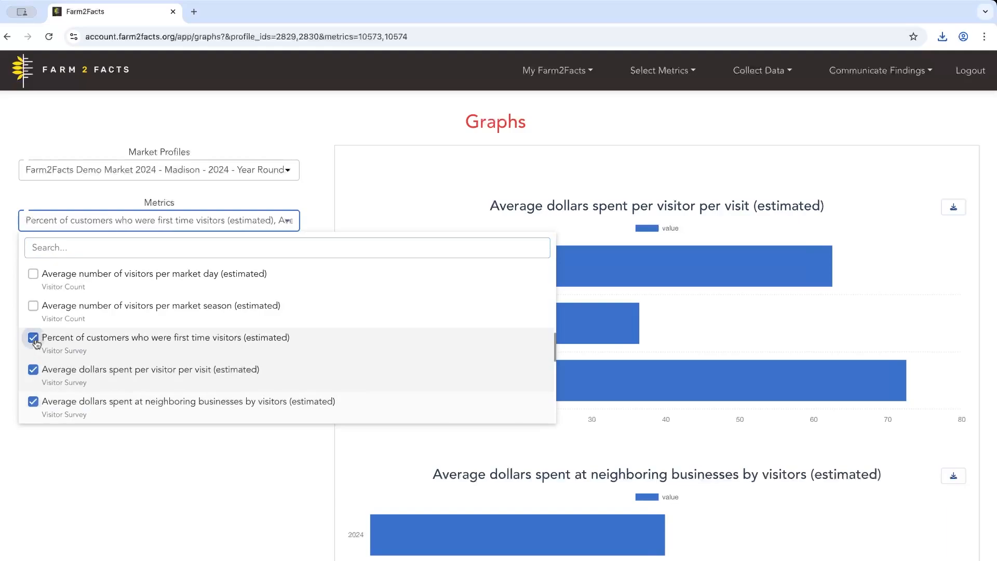
left_click(102, 449)
left_click(150, 256)
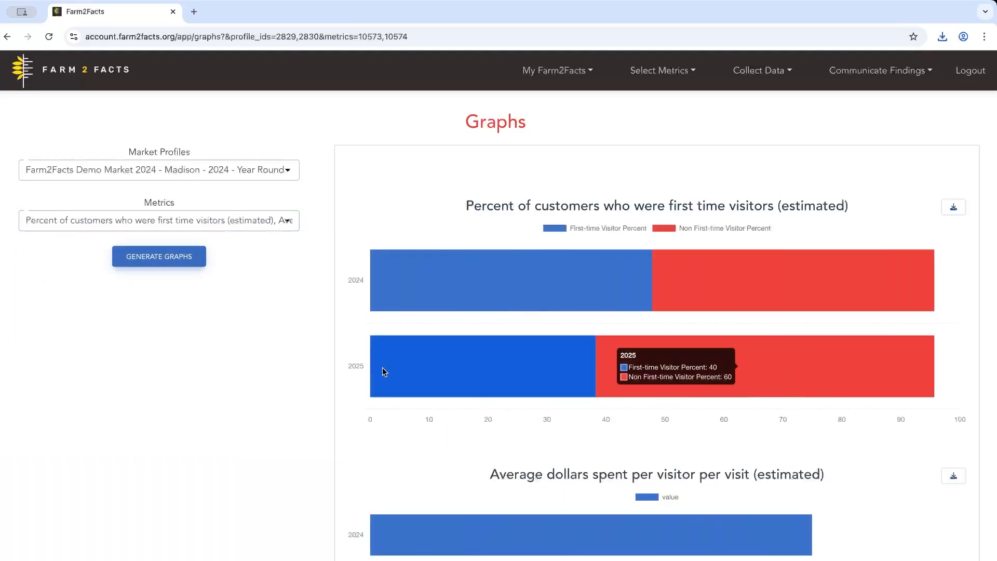
scroll(385, 369, "down", 2)
scroll(251, 398, "down", 13)
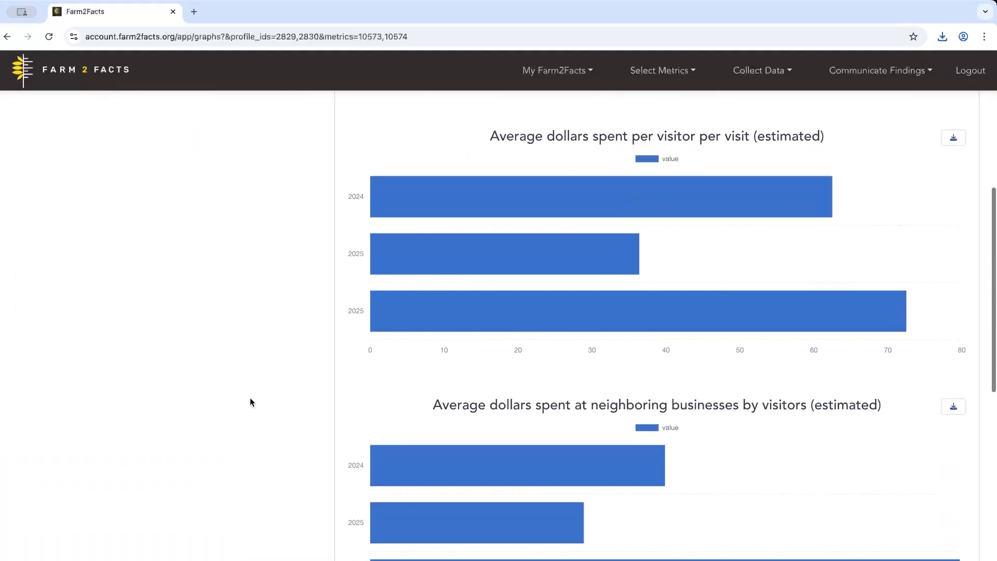
- Open the visitor survey data collection page and go to the data analysis for its current market profile
scroll(250, 398, "up", 15)
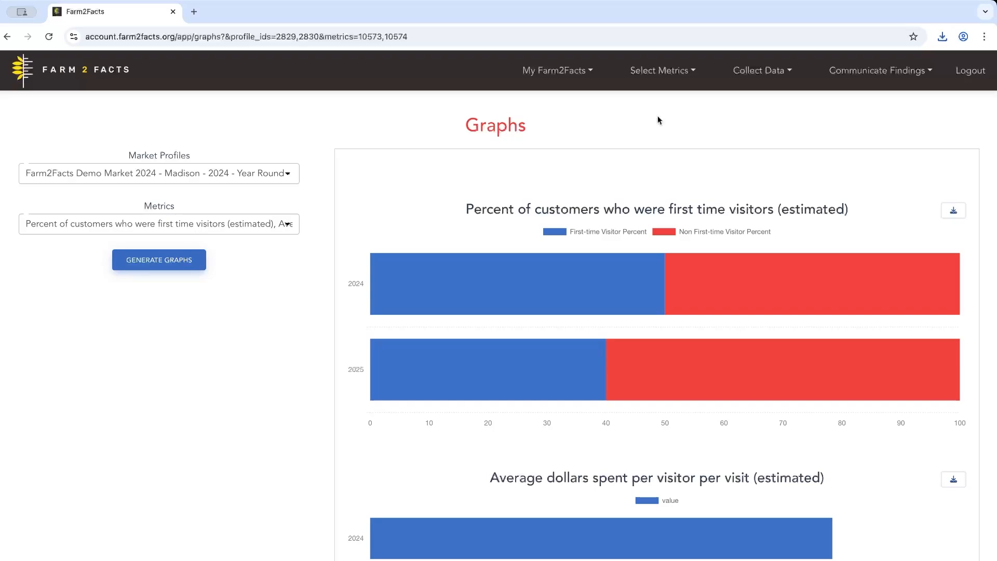
left_click(761, 72)
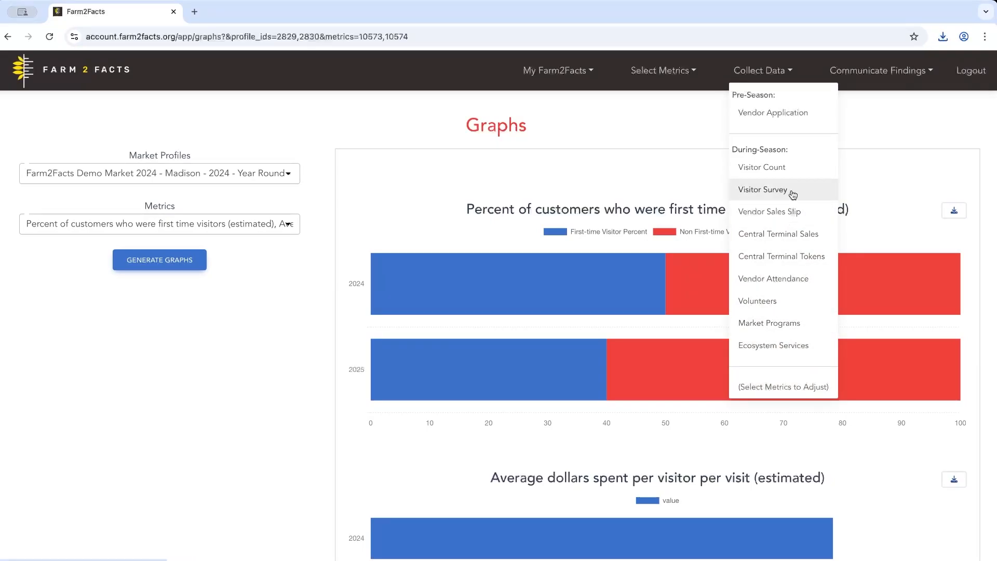
left_click(768, 190)
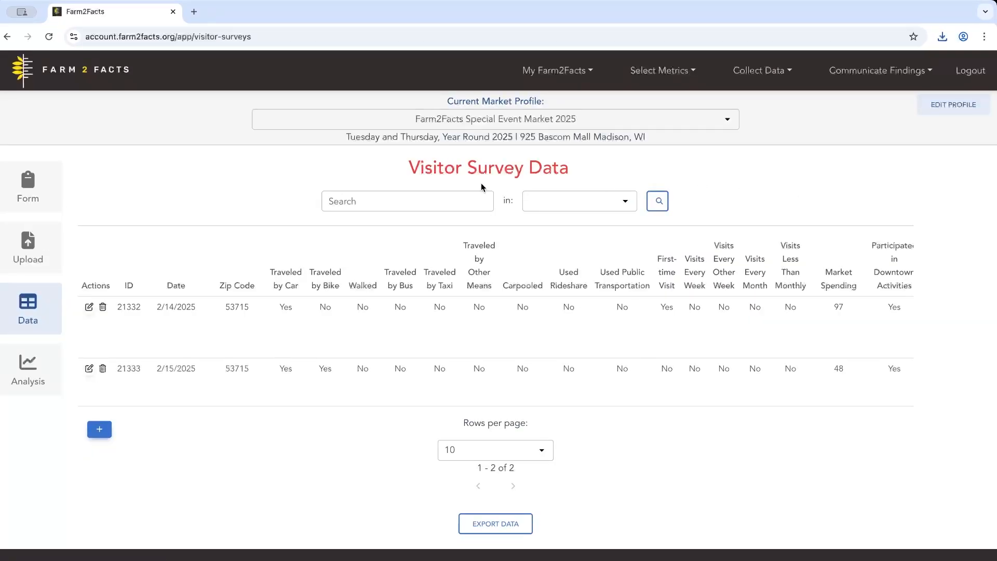
left_click(21, 384)
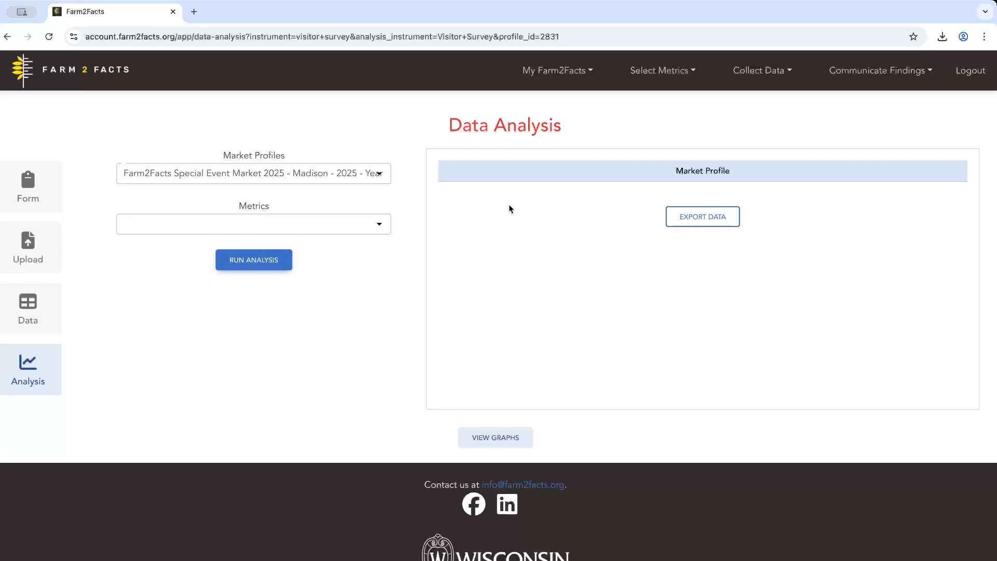
left_click(573, 71)
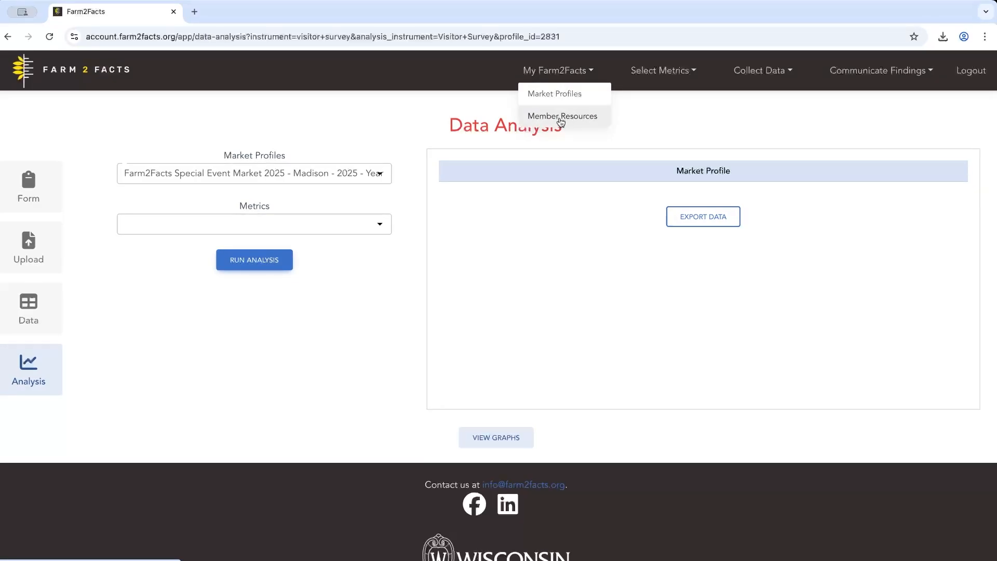
left_click(662, 119)
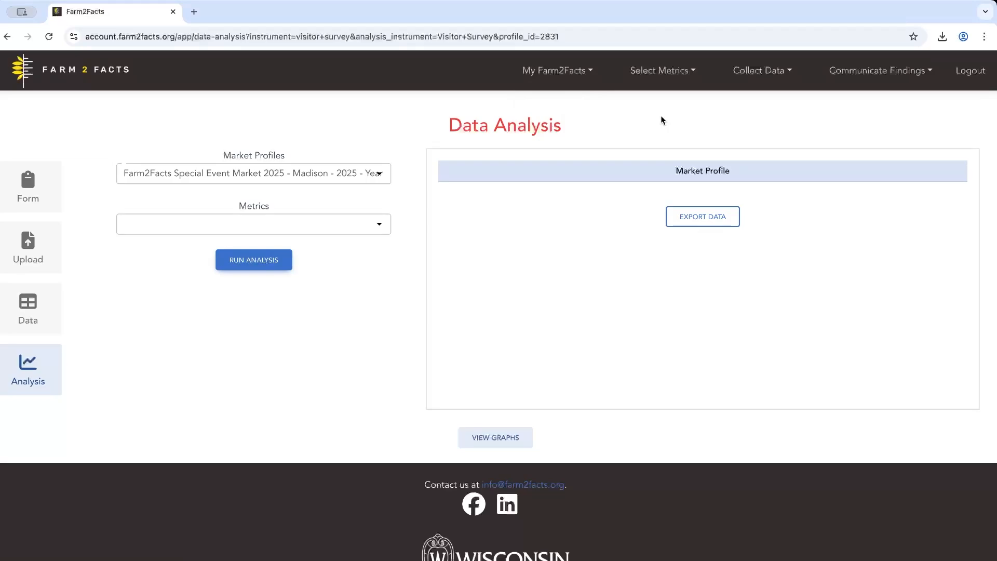